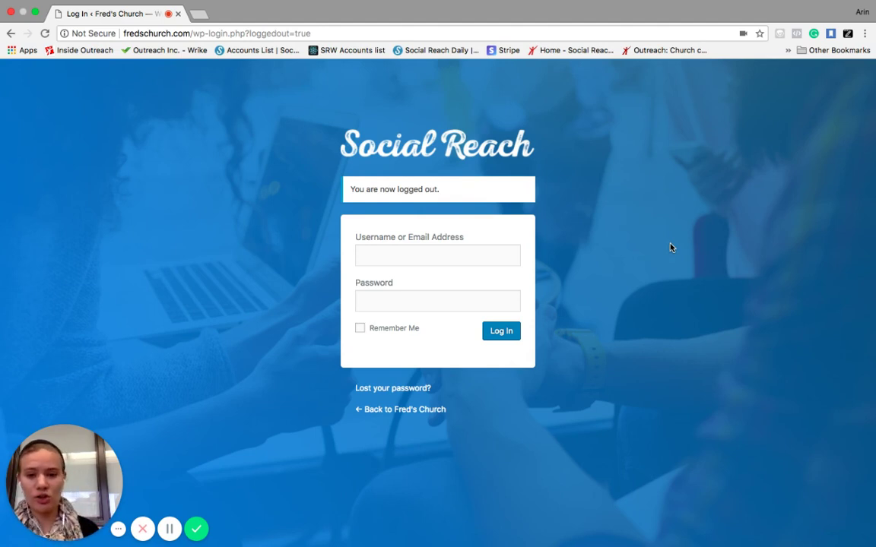
Log in to the Fred's Church Social Reach site with the saved username and the account password.
left_click(485, 251)
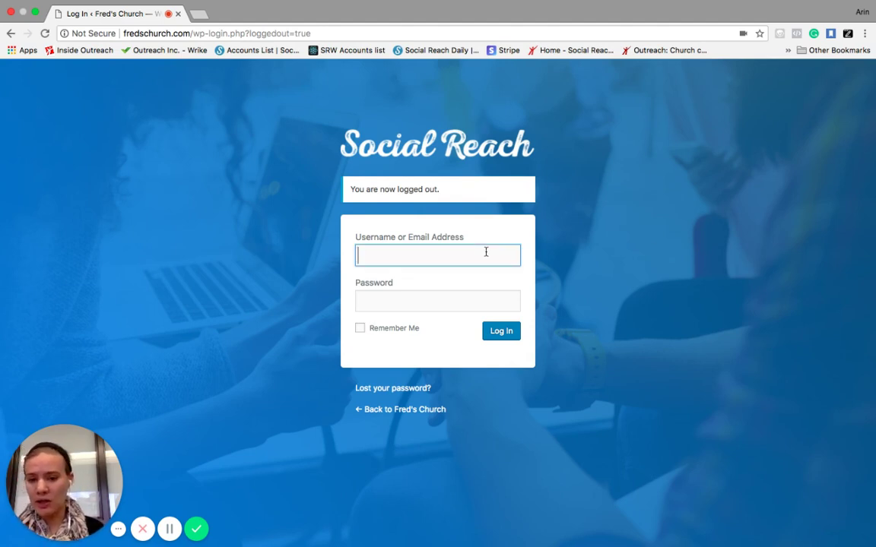
type("ak")
left_click(404, 276)
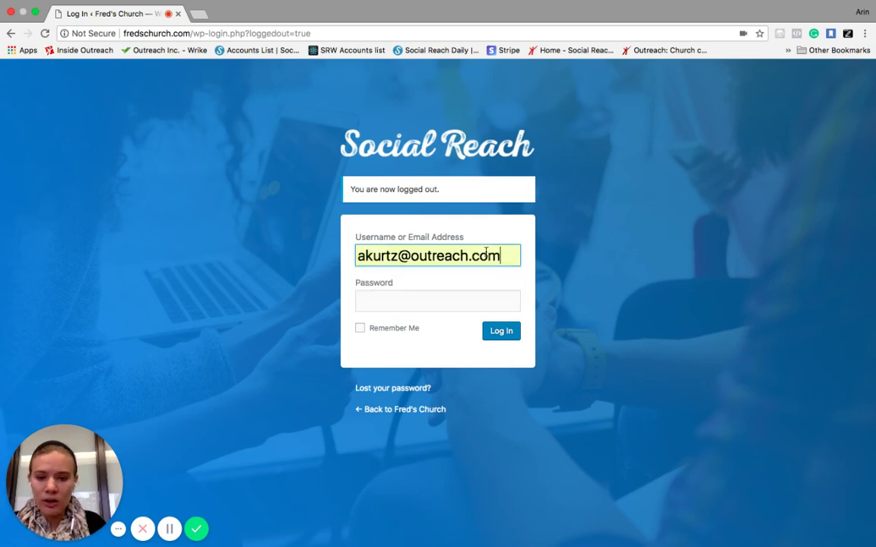
left_click(411, 301)
type("•••••••••••••••")
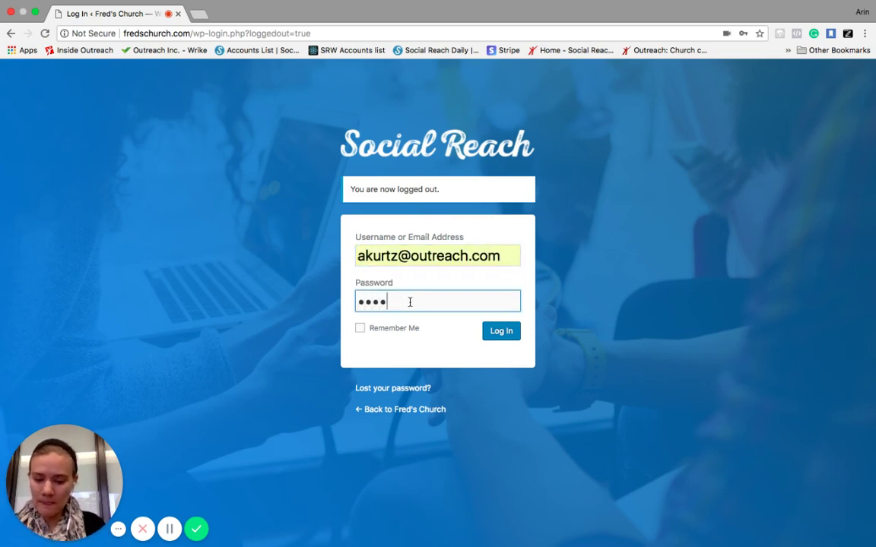
key("Return")
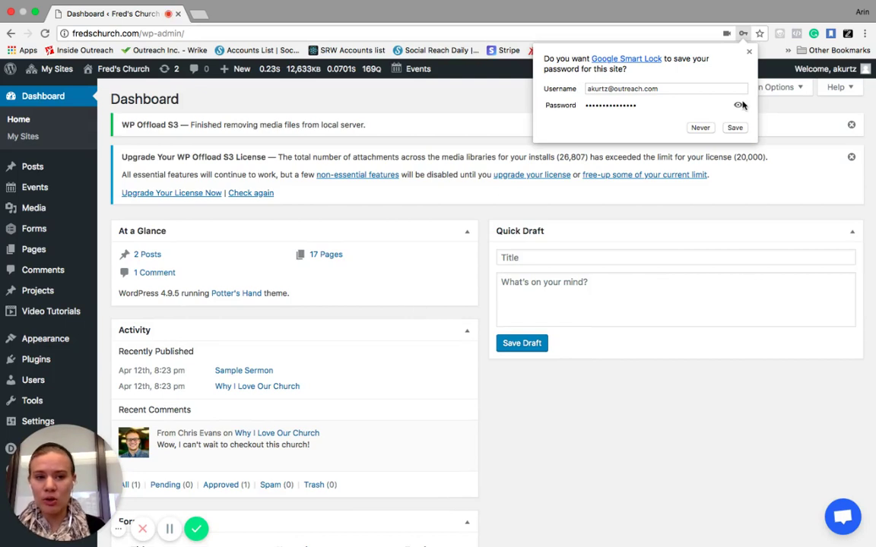
Dismiss Chrome's save-password prompt, then go to Users > Your Profile and scroll its settings.
left_click(748, 52)
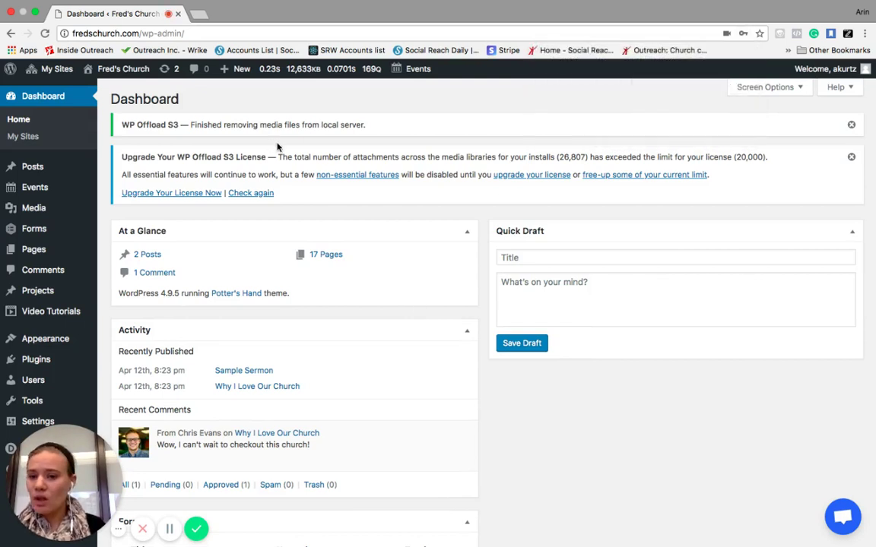
scroll(197, 236, "down", 1)
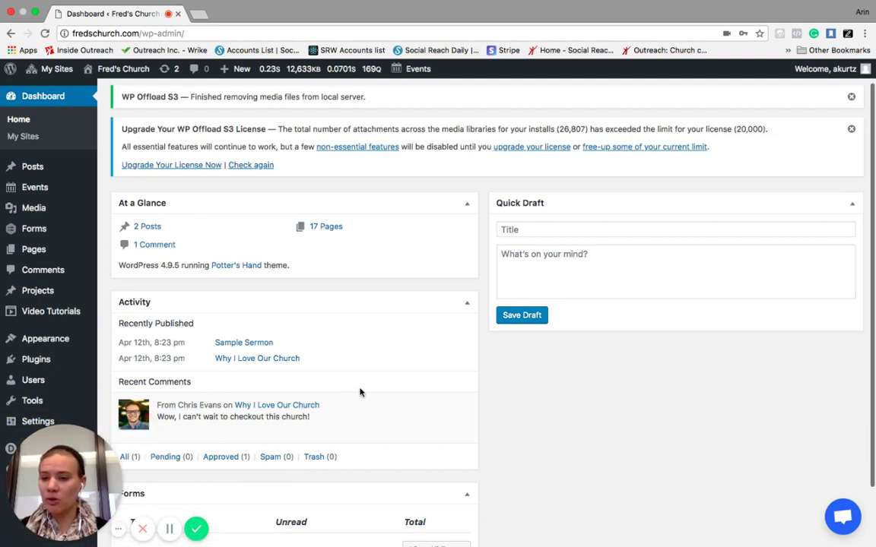
left_click_drag(53, 437, 717, 357)
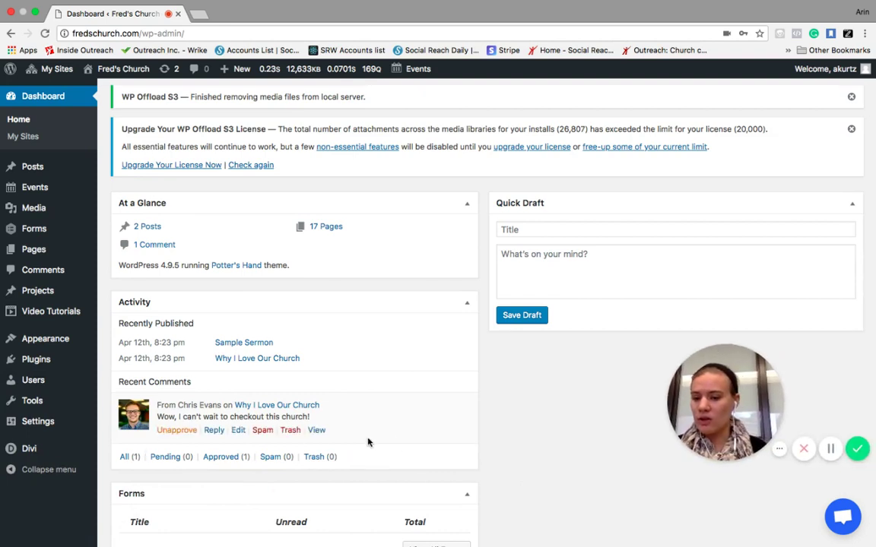
mouse_move(66, 390)
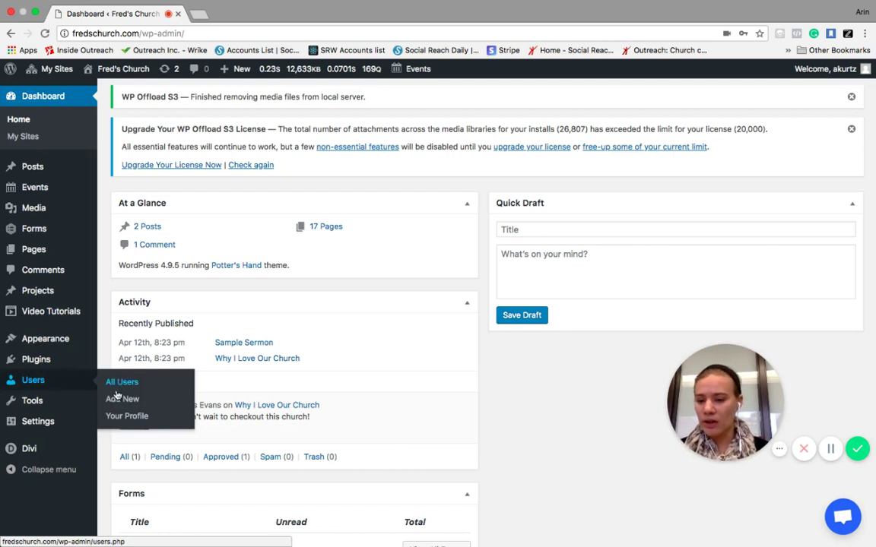
left_click(114, 416)
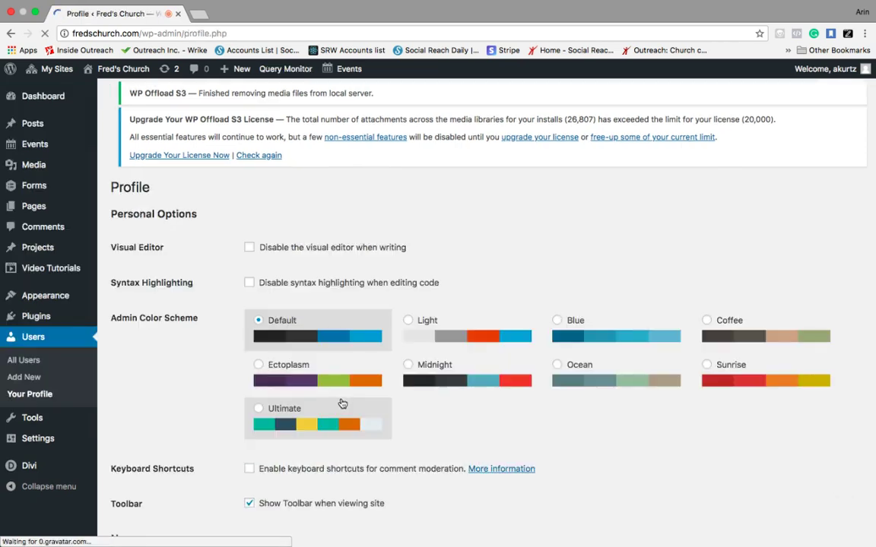
scroll(179, 408, "down", 5)
scroll(179, 414, "down", 10)
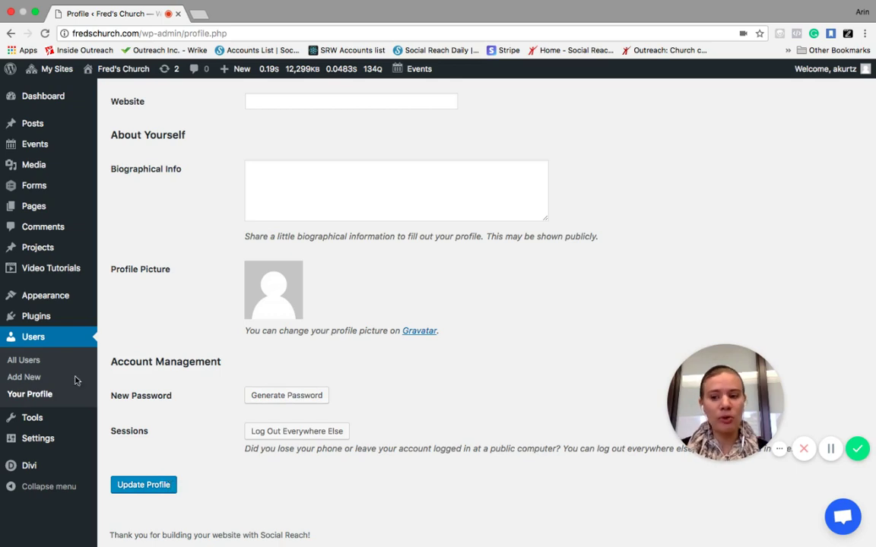
Open Users > Add New and check the Role list, leaving it on Subscriber.
left_click(31, 378)
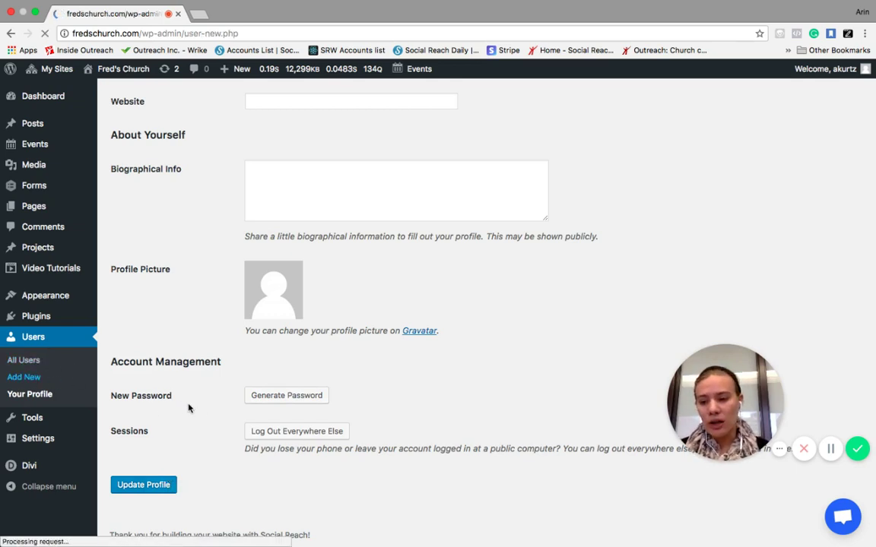
scroll(230, 417, "down", 3)
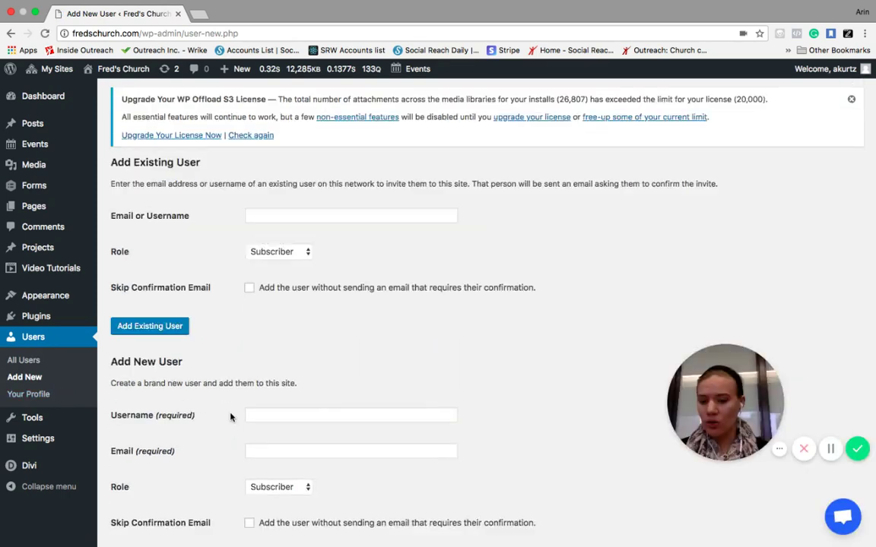
scroll(231, 417, "down", 1)
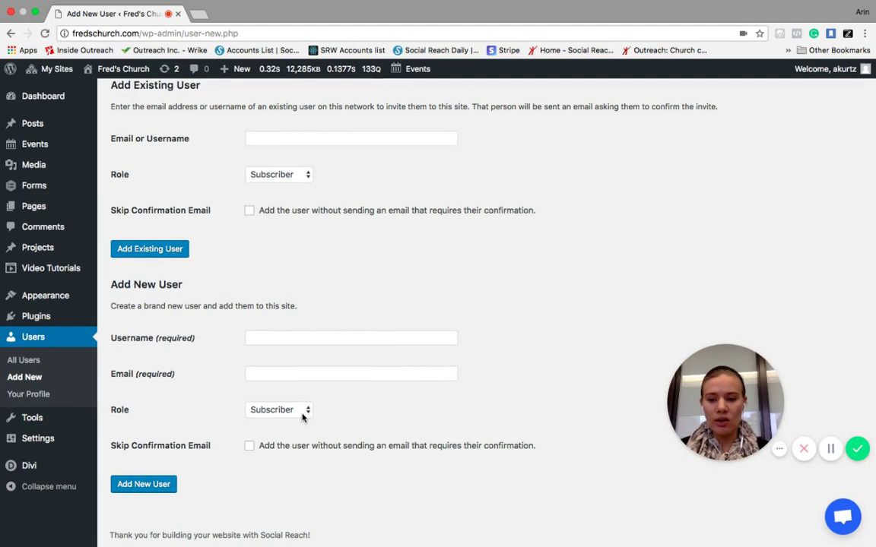
left_click(300, 413)
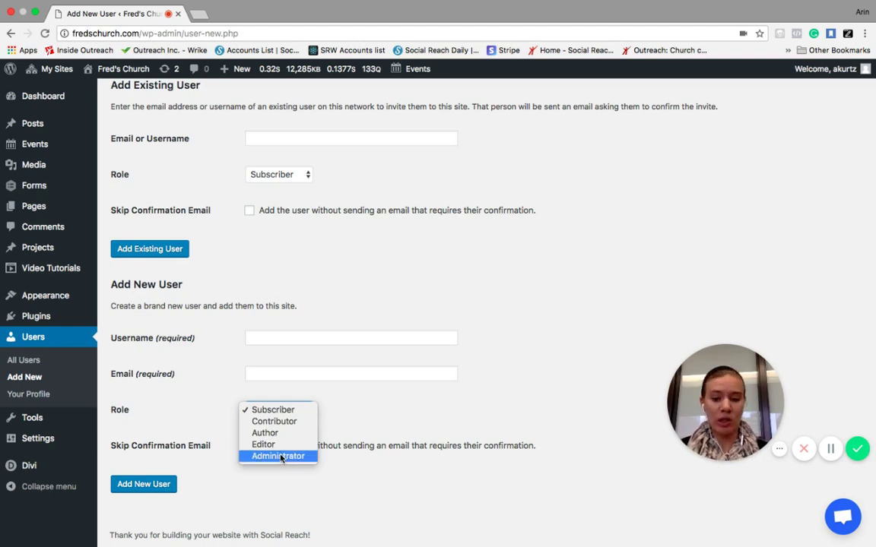
left_click(318, 437)
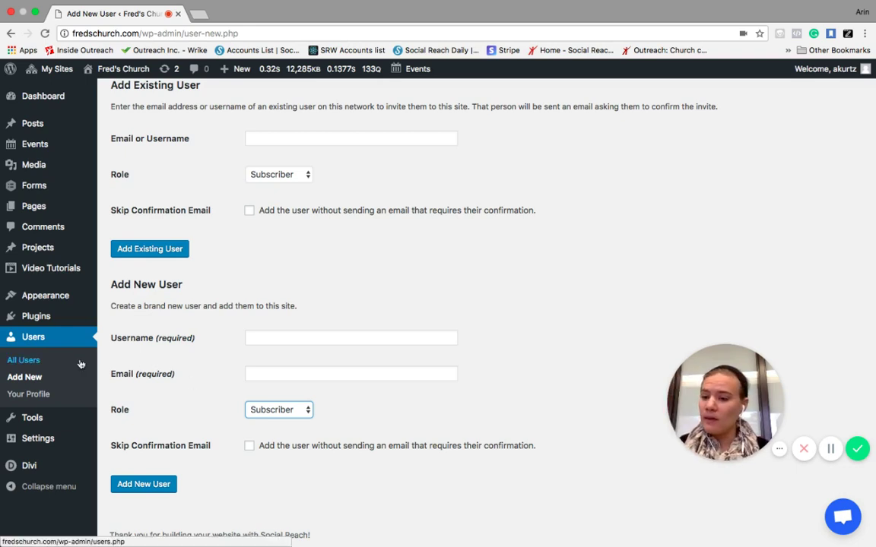
Visit the live Fred's Church site from the admin bar and scroll through the homepage.
scroll(53, 317, "up", 2)
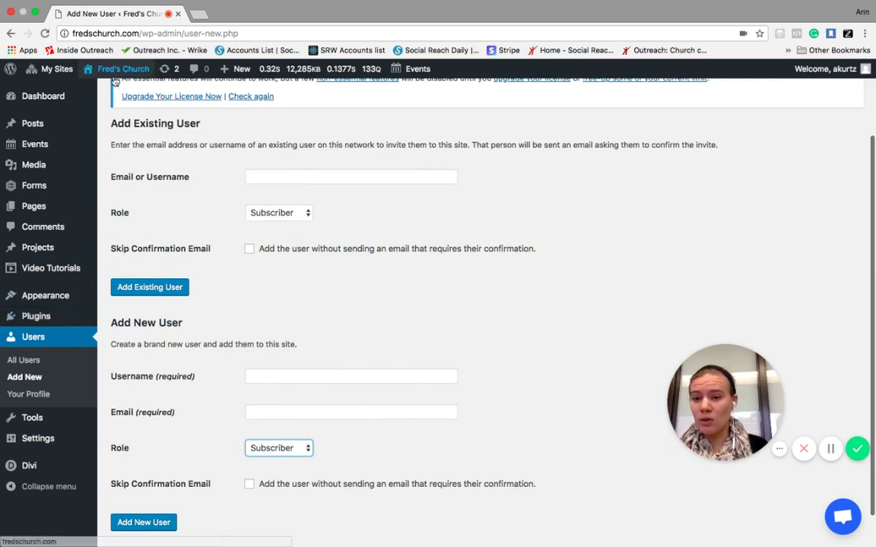
mouse_move(110, 79)
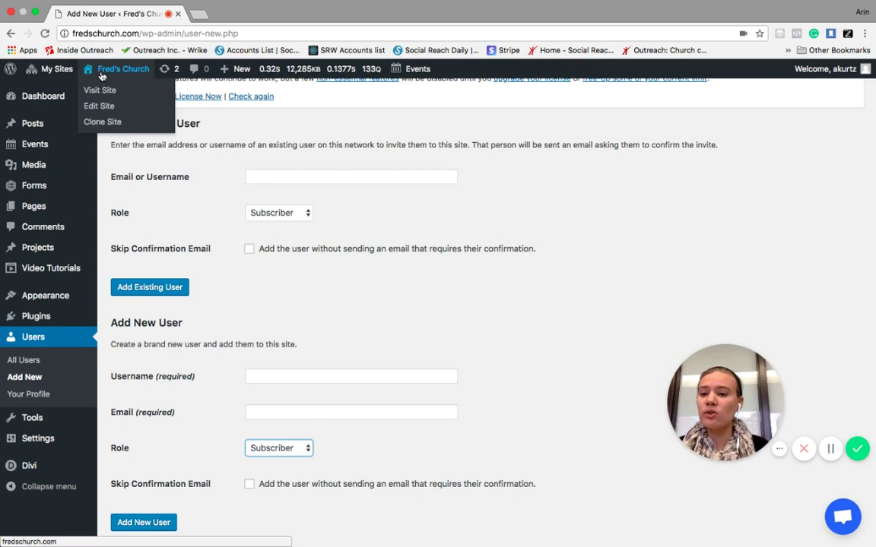
left_click(97, 90)
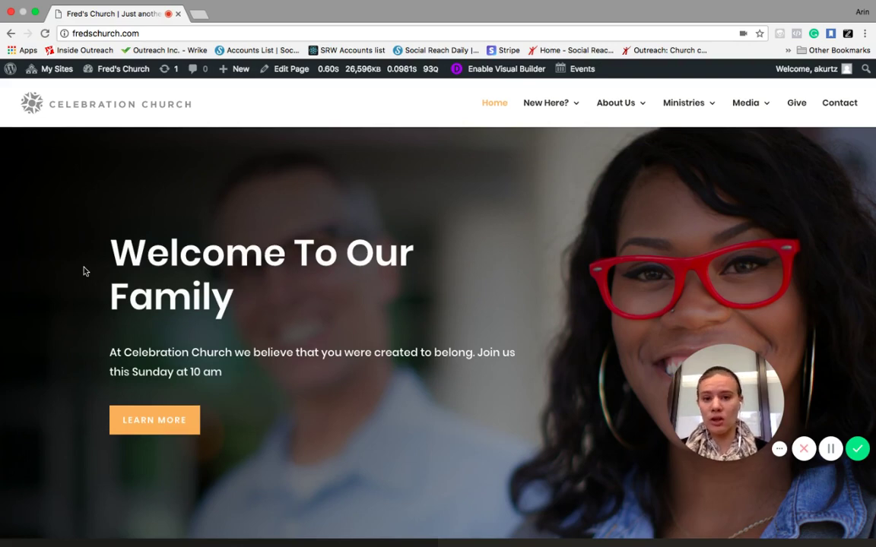
scroll(76, 291, "down", 3)
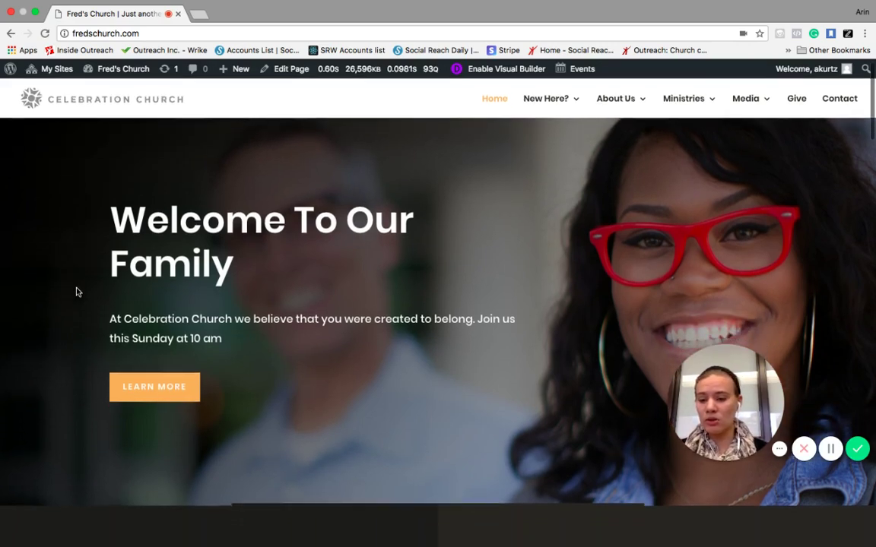
scroll(76, 291, "down", 5)
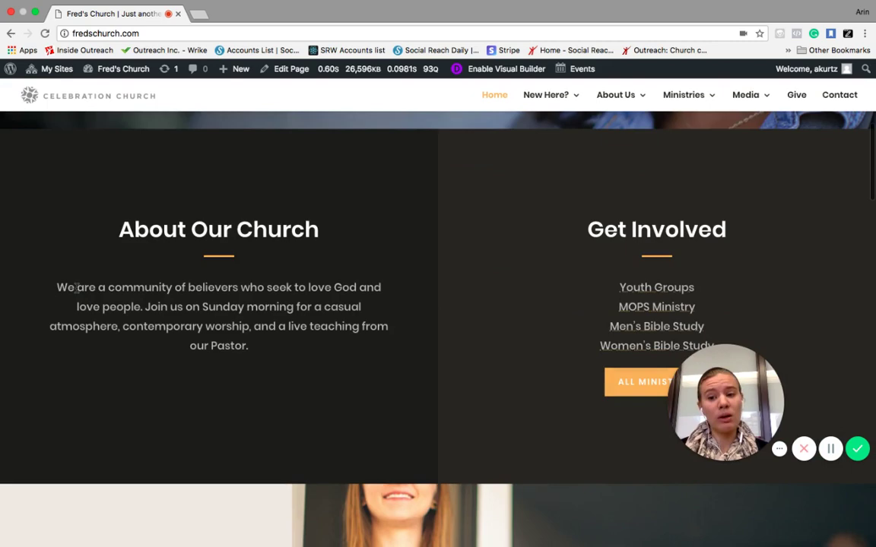
scroll(76, 288, "down", 2)
scroll(76, 288, "up", 10)
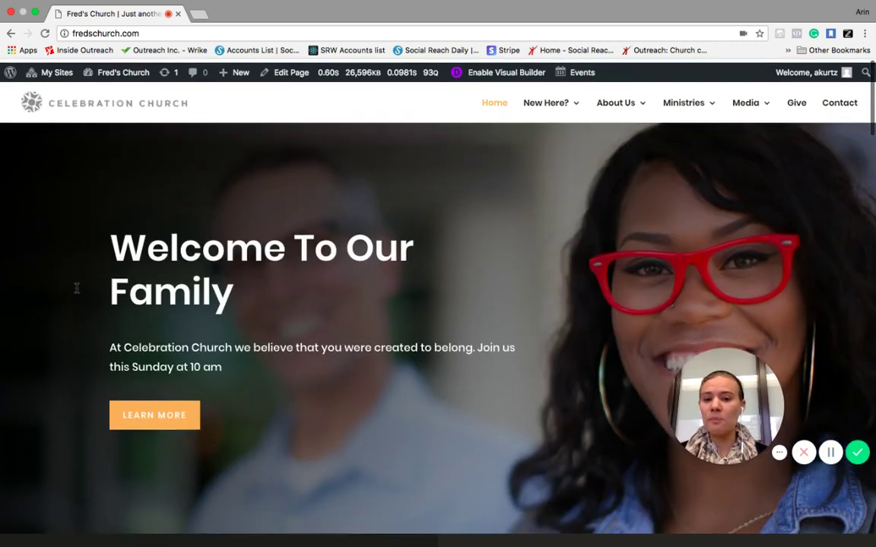
Enable the Divi Visual Builder on the Celebration Church homepage.
left_click(486, 80)
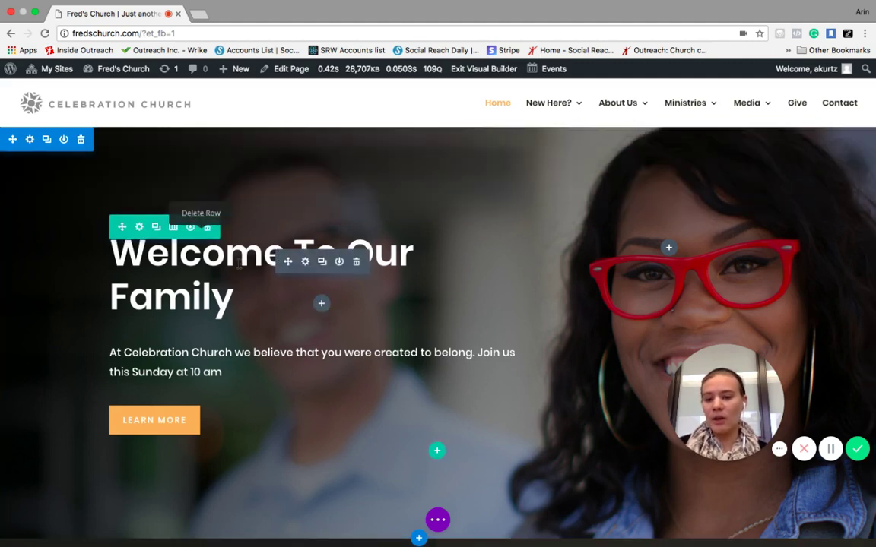
Open the Text Settings of the hero heading 'Welcome To Our Family'.
left_click(300, 266)
left_click(304, 260)
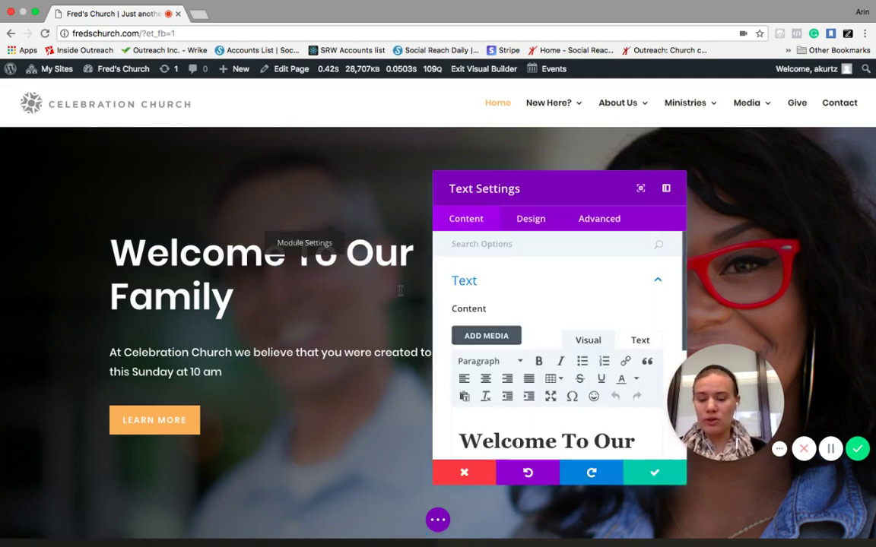
scroll(490, 358, "down", 2)
Replace 'Our Family' with 'Celebration Church' in the heading text and confirm the change.
left_click(535, 406)
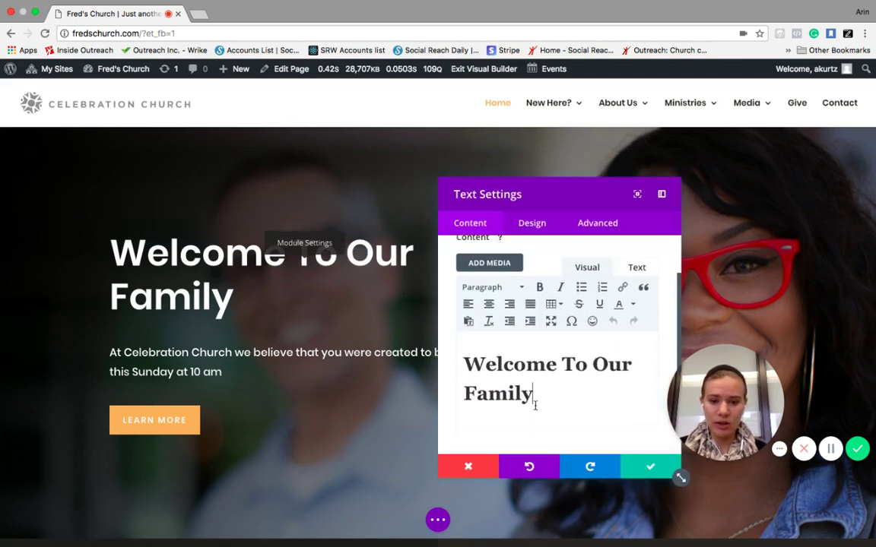
key("BackSpace")
key("BackSpace")
key("BackSpace")
key("BackSpace")
key("BackSpace")
key("BackSpace")
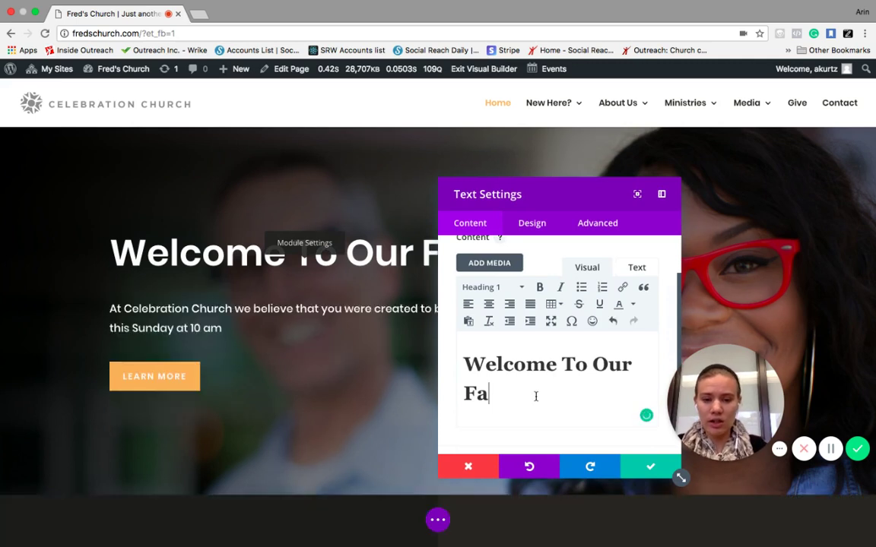
type("Celeb")
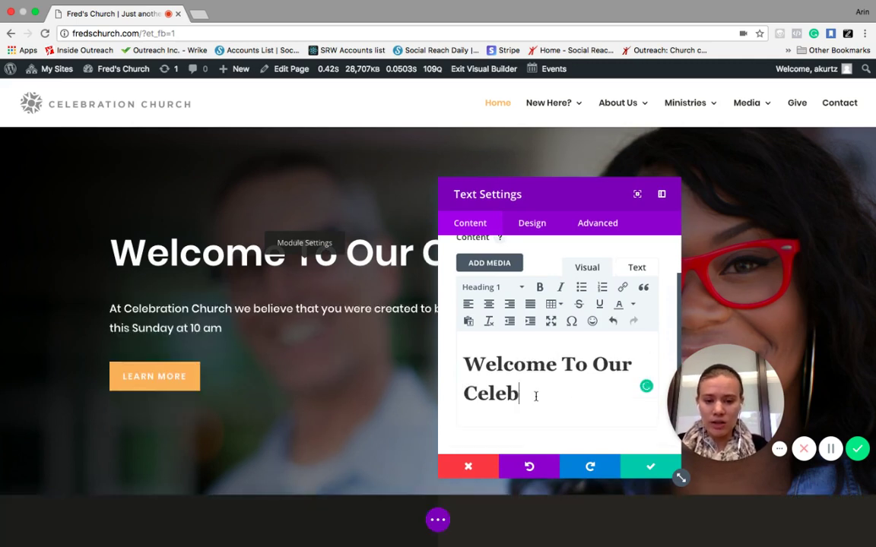
type("ration Church")
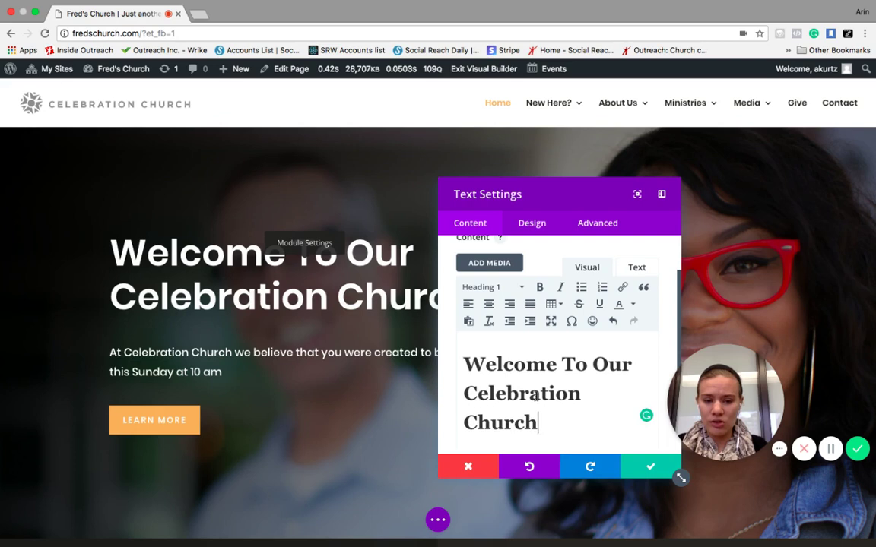
left_click(635, 364)
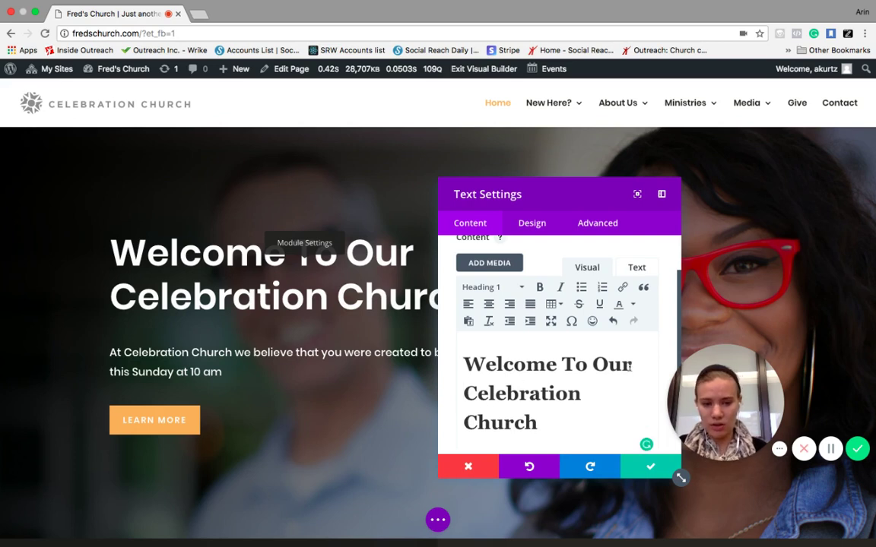
key("BackSpace")
key("BackSpace")
key("BackSpace")
key("BackSpace")
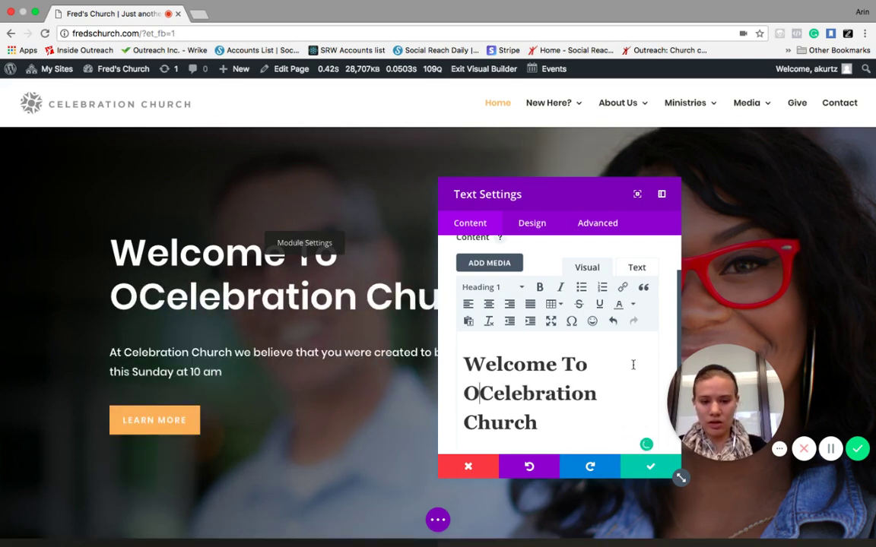
left_click(648, 469)
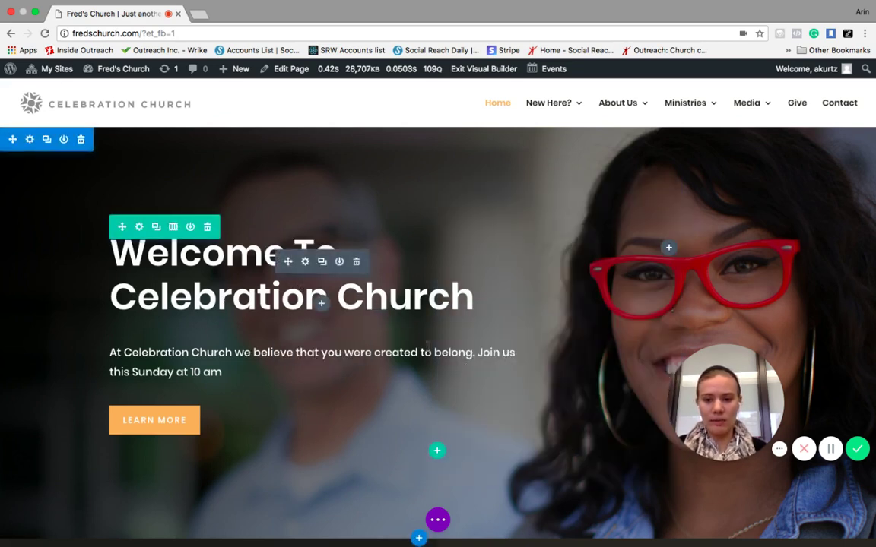
left_click(439, 527)
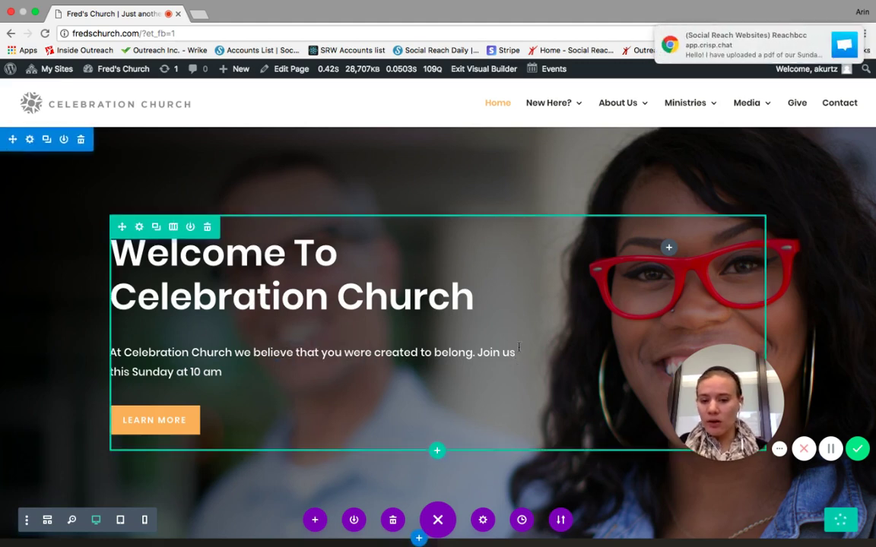
Scroll down to the 'A Place That You Can Belong' section and back toward the hero.
scroll(519, 348, "down", 2)
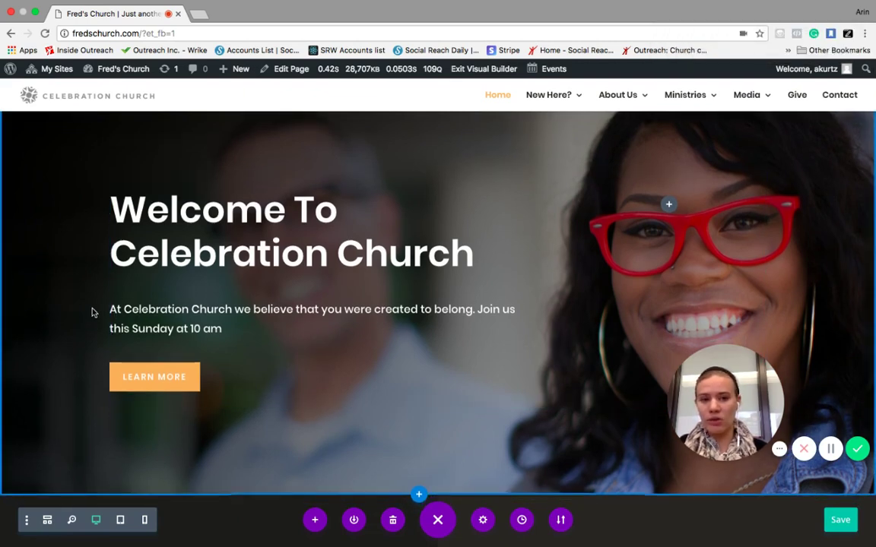
scroll(76, 353, "down", 5)
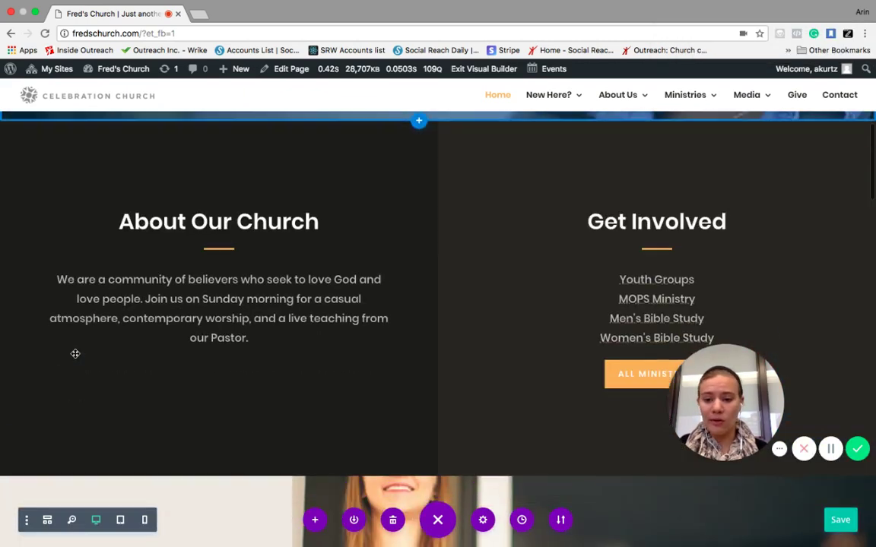
scroll(75, 353, "down", 4)
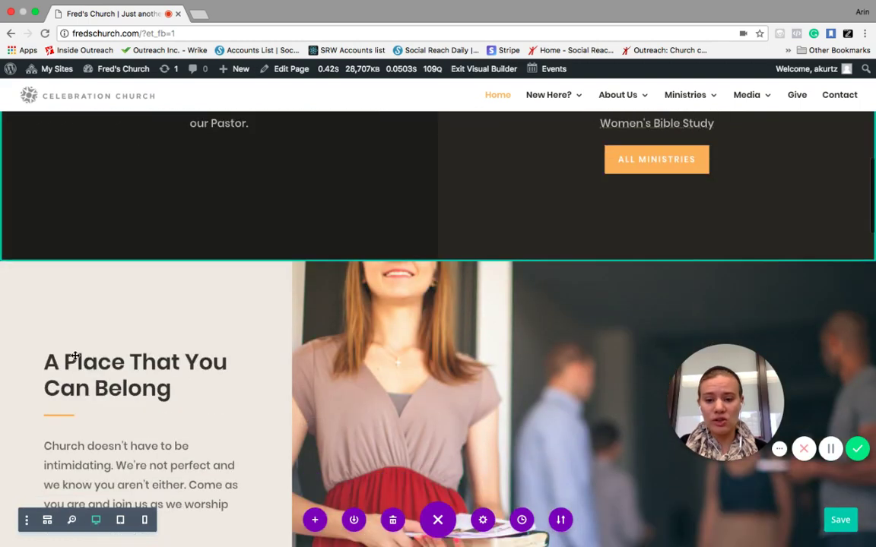
scroll(76, 356, "down", 5)
scroll(79, 185, "up", 2)
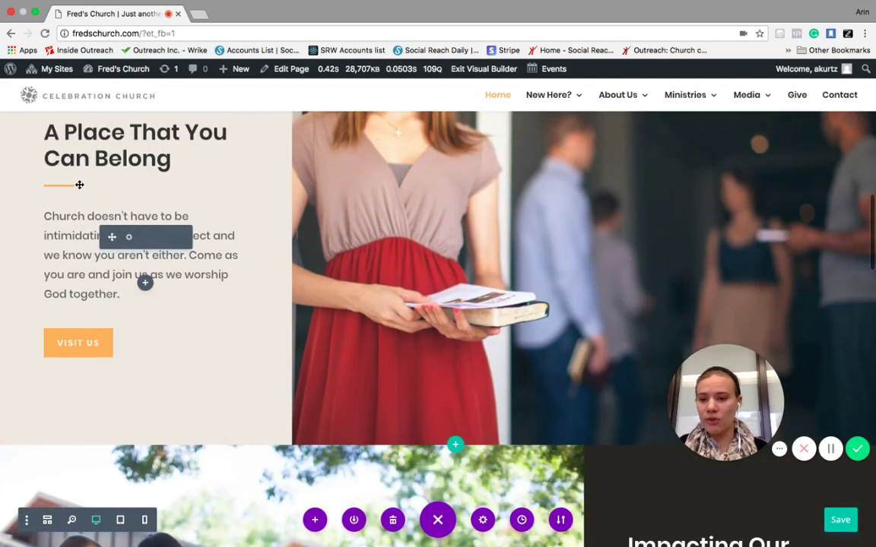
scroll(79, 185, "up", 1)
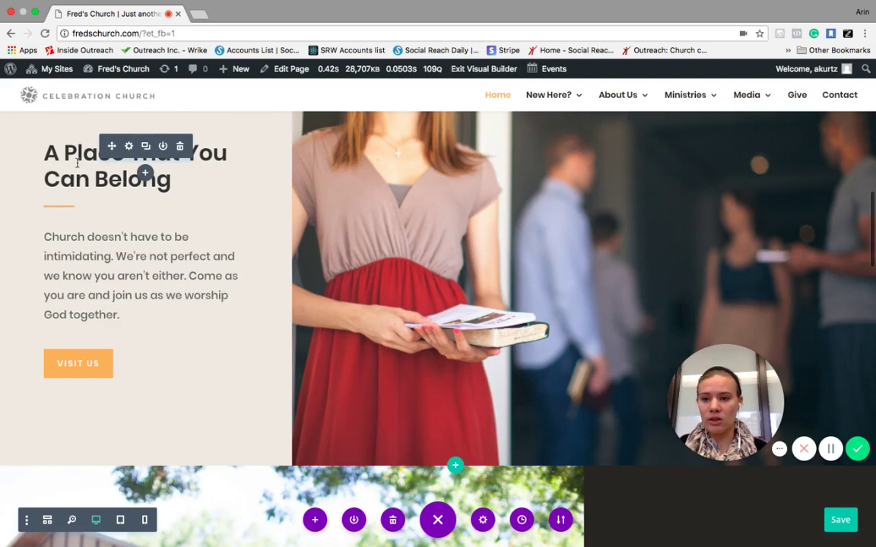
scroll(79, 176, "up", 1)
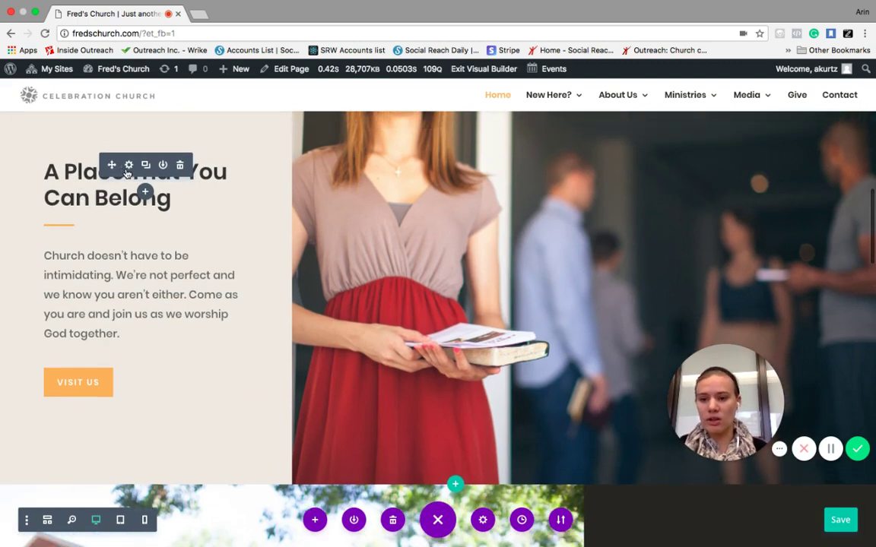
left_click(128, 166)
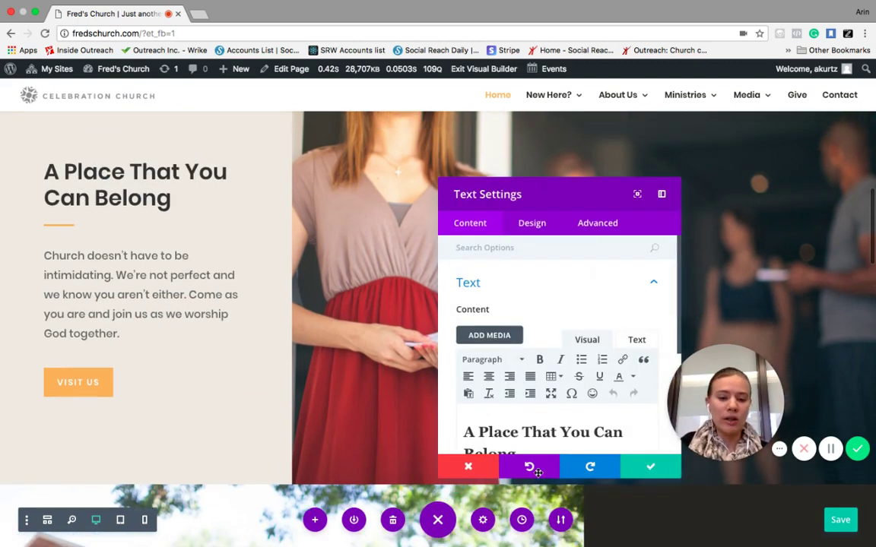
scroll(521, 436, "down", 1)
scroll(521, 435, "down", 1)
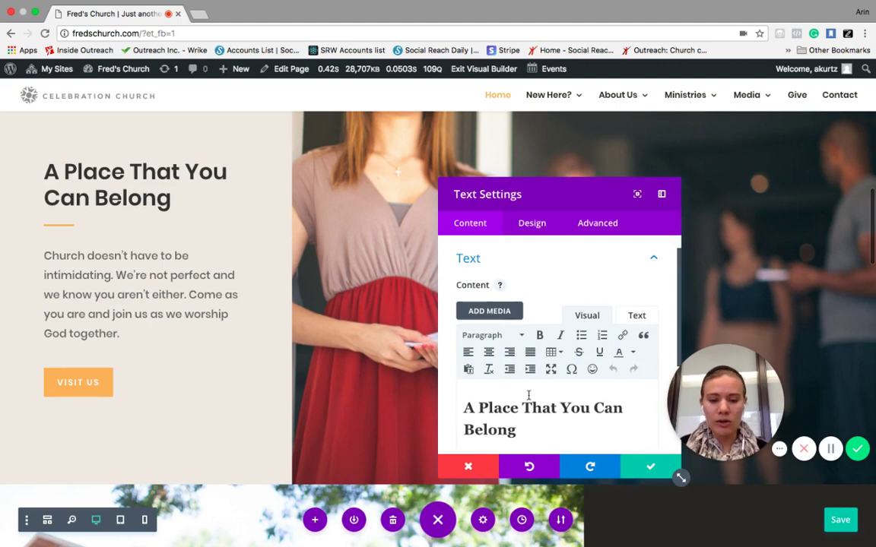
left_click(469, 466)
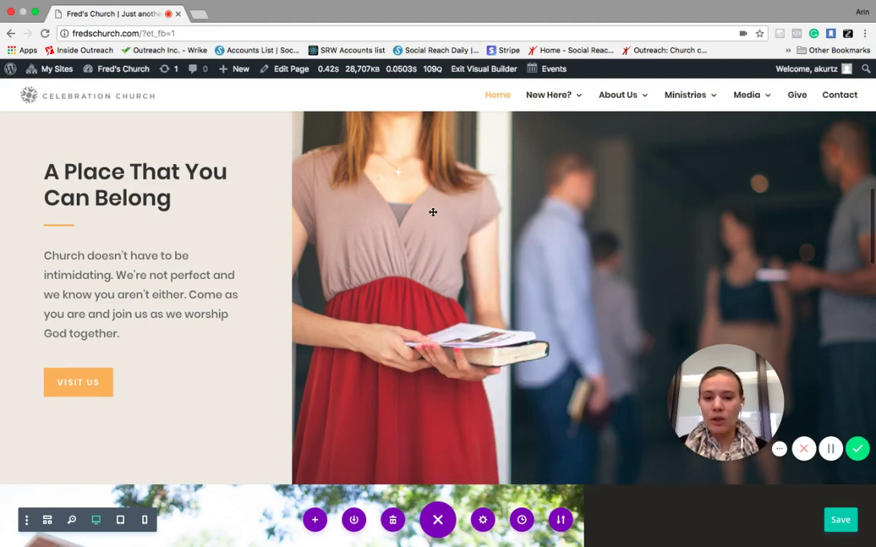
scroll(319, 219, "up", 2)
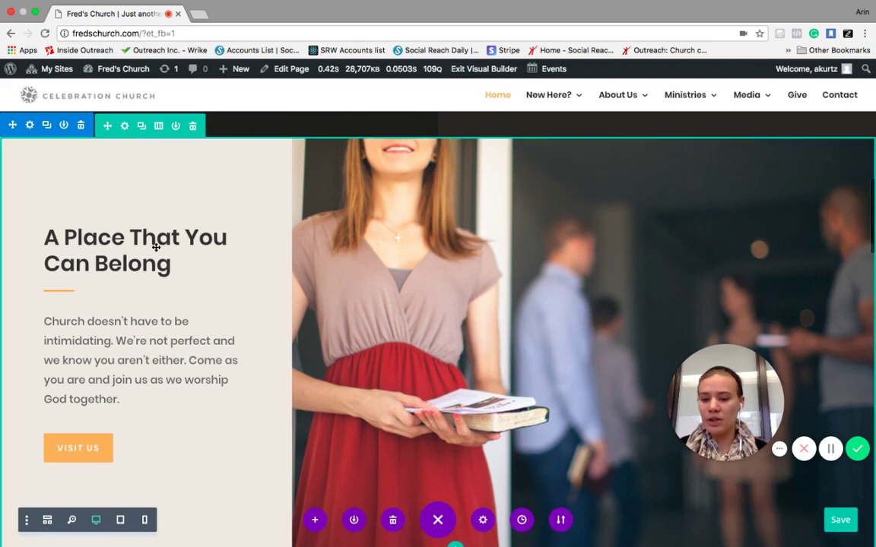
scroll(167, 285, "up", 2)
scroll(167, 285, "up", 8)
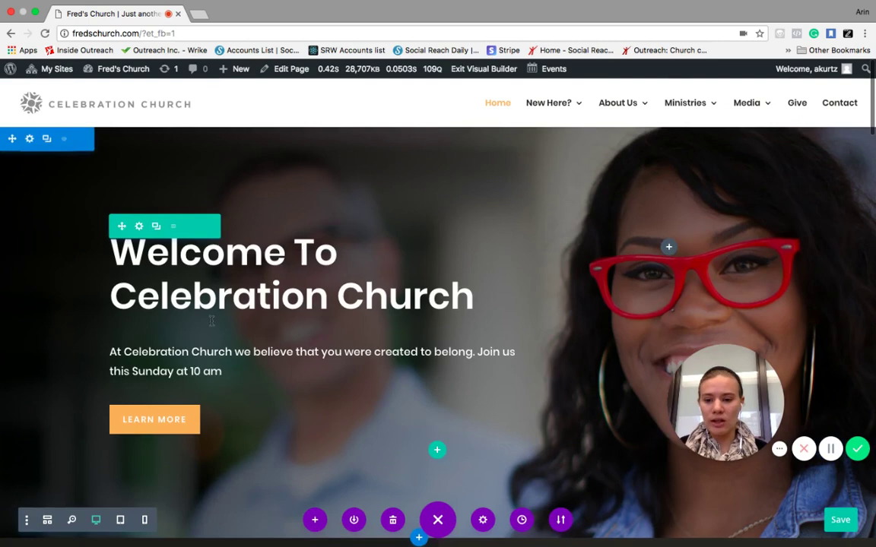
scroll(242, 340, "down", 2)
scroll(215, 342, "down", 2)
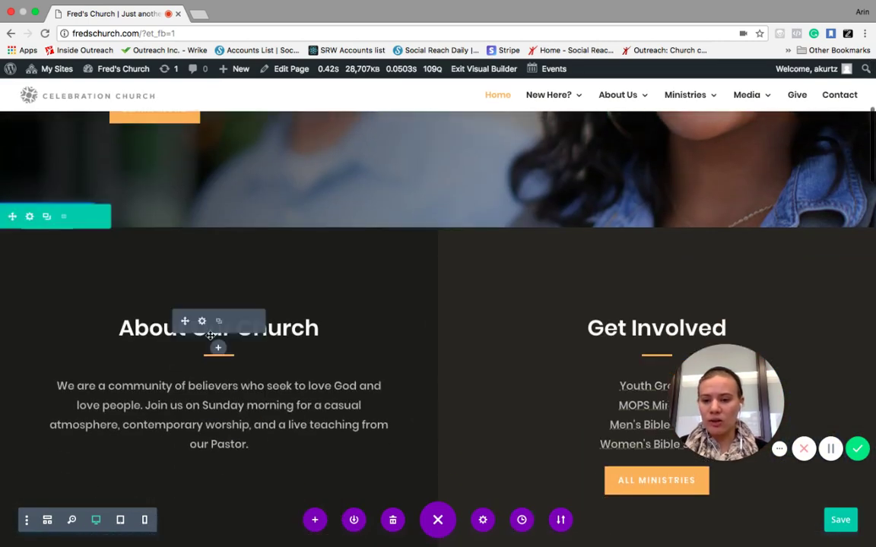
scroll(152, 387, "down", 10)
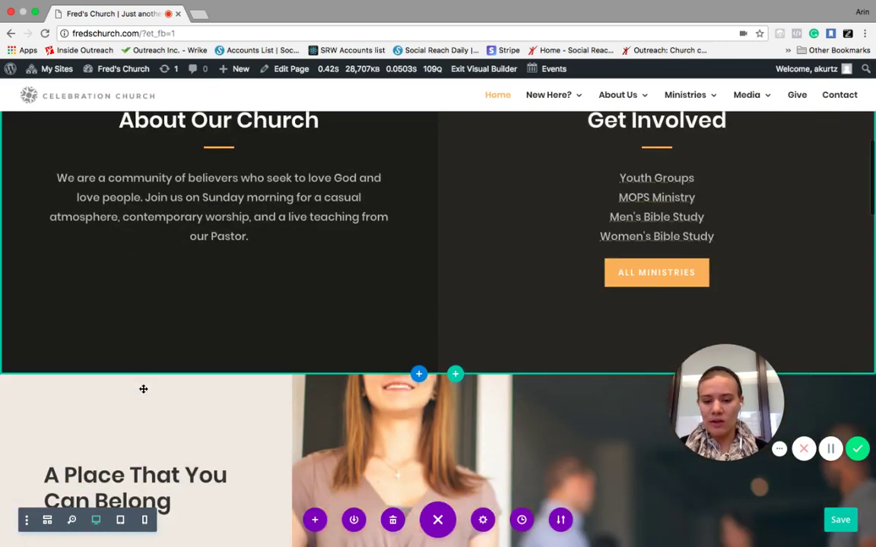
scroll(144, 389, "down", 1)
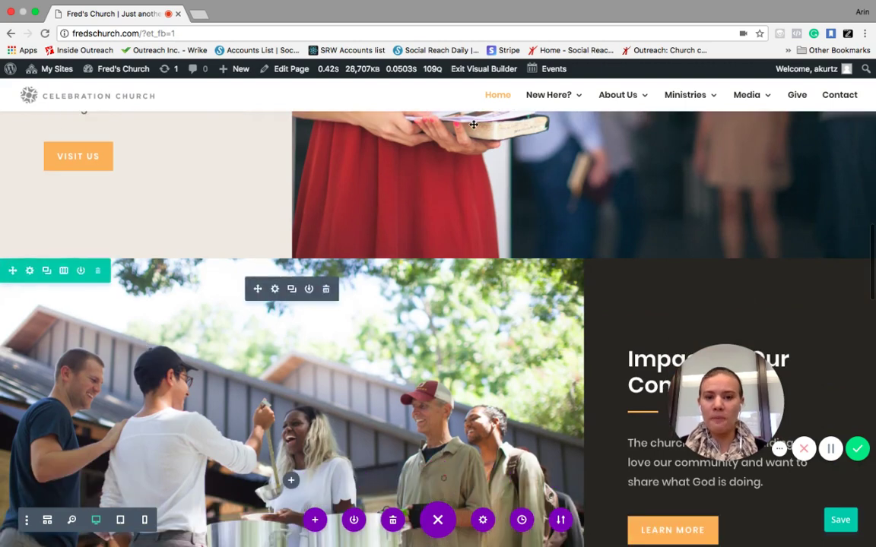
Exit the Visual Builder with Discard & Exit, then scroll the live homepage.
left_click(467, 70)
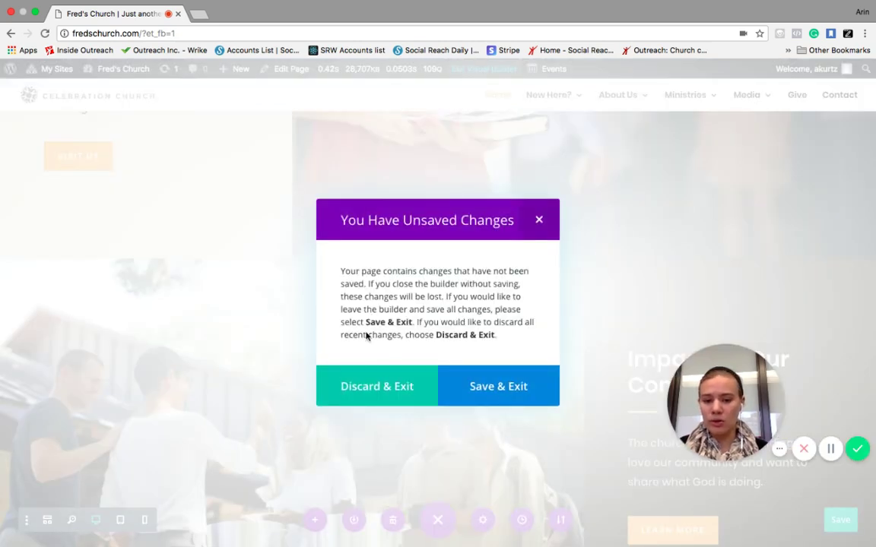
left_click(407, 390)
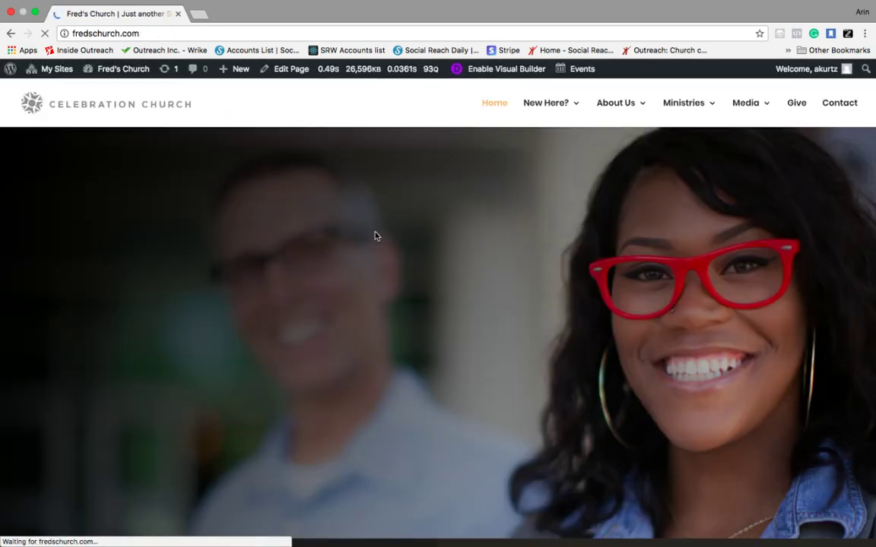
scroll(334, 304, "down", 2)
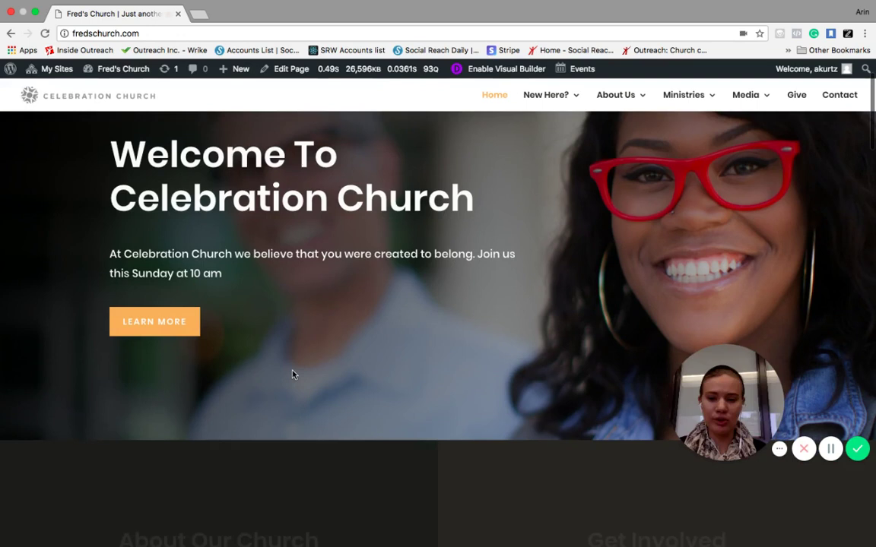
scroll(255, 365, "up", 1)
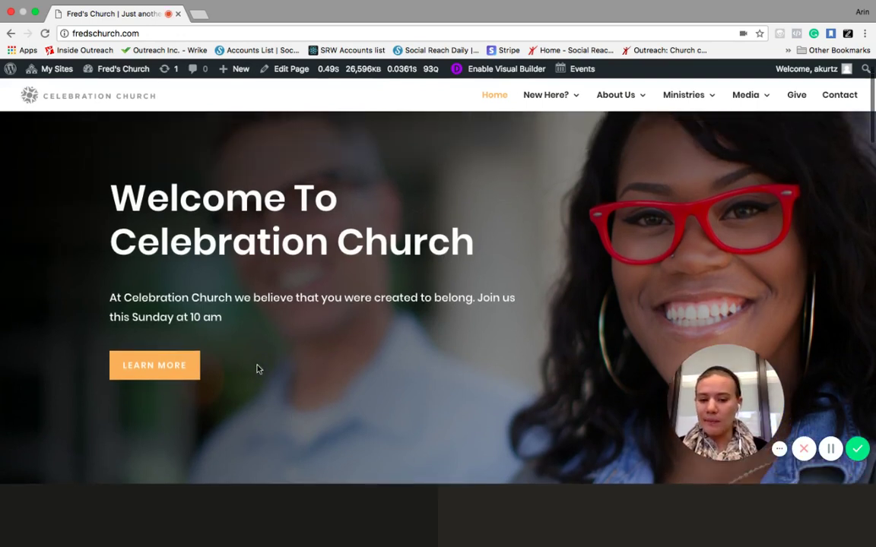
scroll(257, 369, "up", 1)
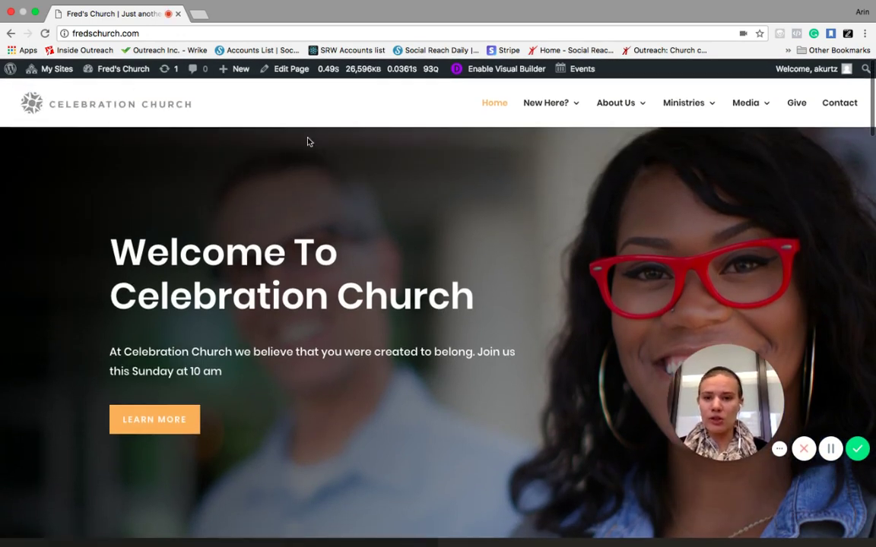
Reopen the homepage in the Visual Builder and view its Editing History, showing only Loaded Page.
left_click(487, 72)
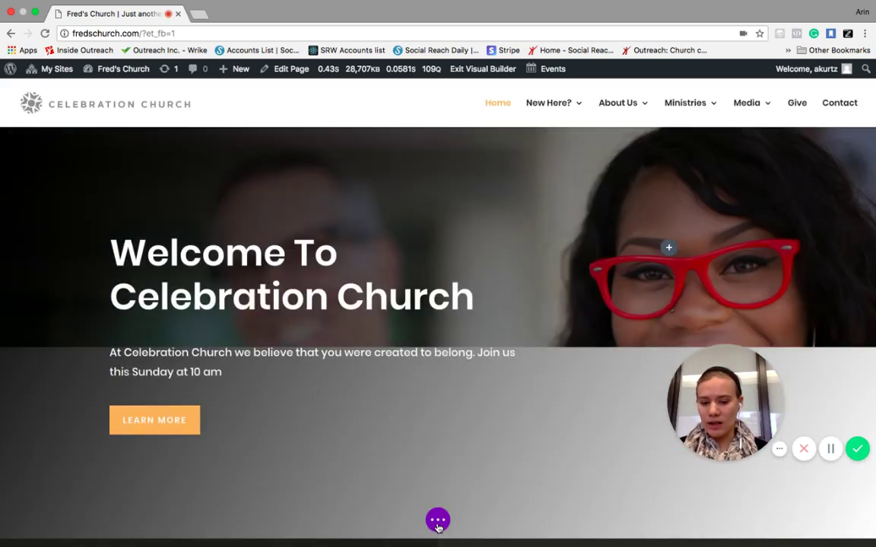
left_click(438, 522)
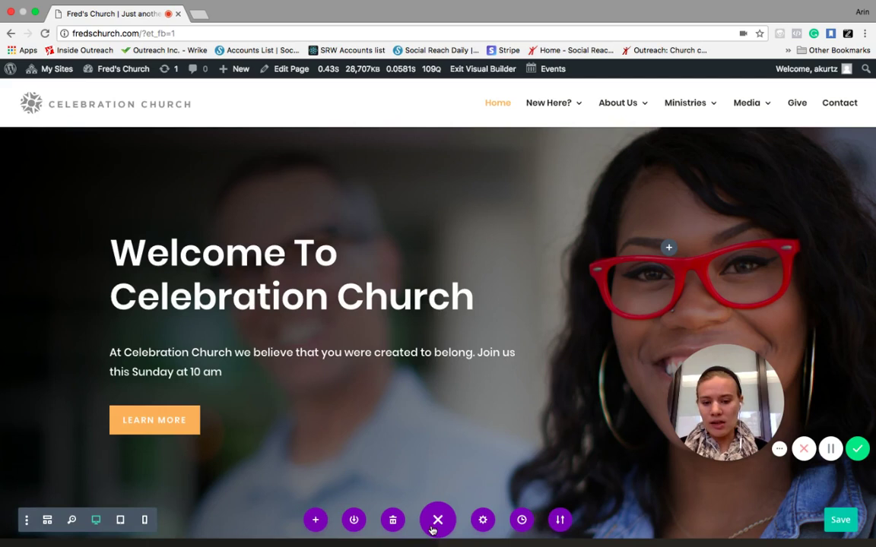
left_click(521, 521)
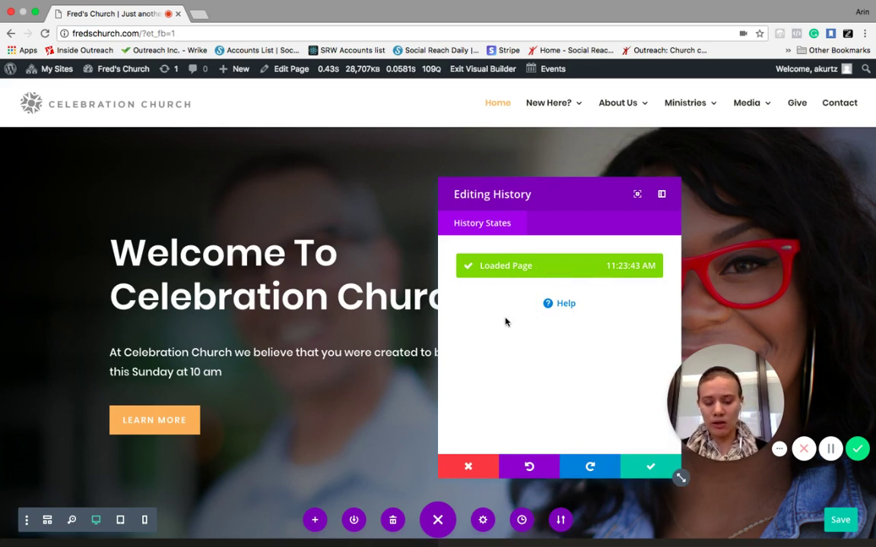
Close the Editing History panel and dismiss the browser's right-click menu on the heading.
left_click(475, 472)
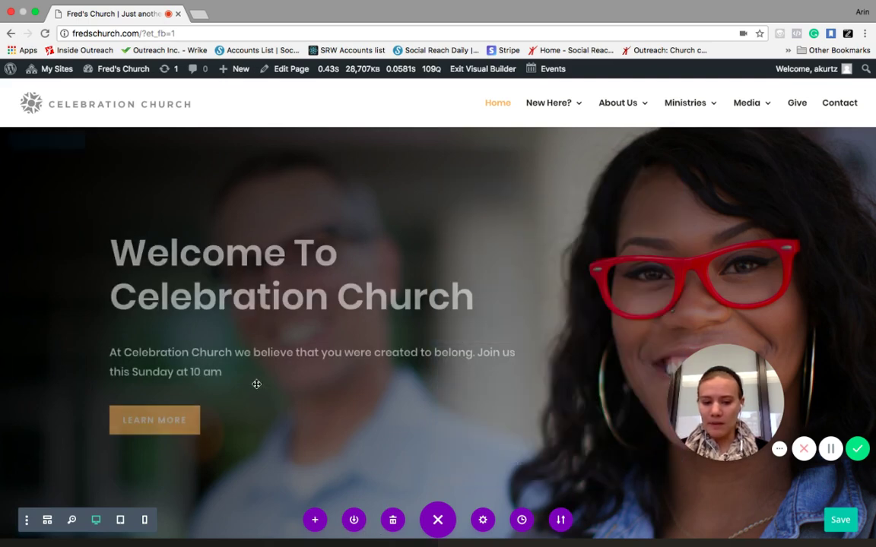
right_click(281, 296)
left_click(266, 324)
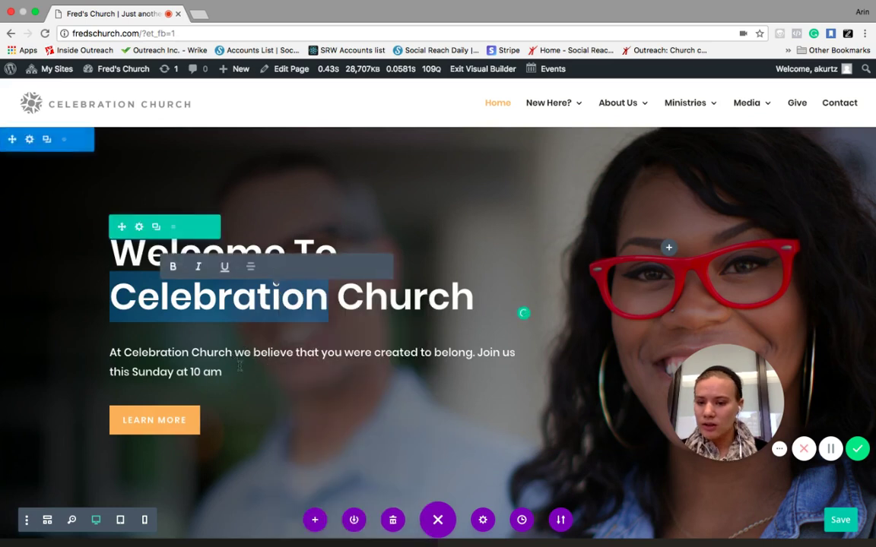
Bring up Divi's context menu for the hero heading module, with Undo, Redo, Lock and Copy.
right_click(281, 432)
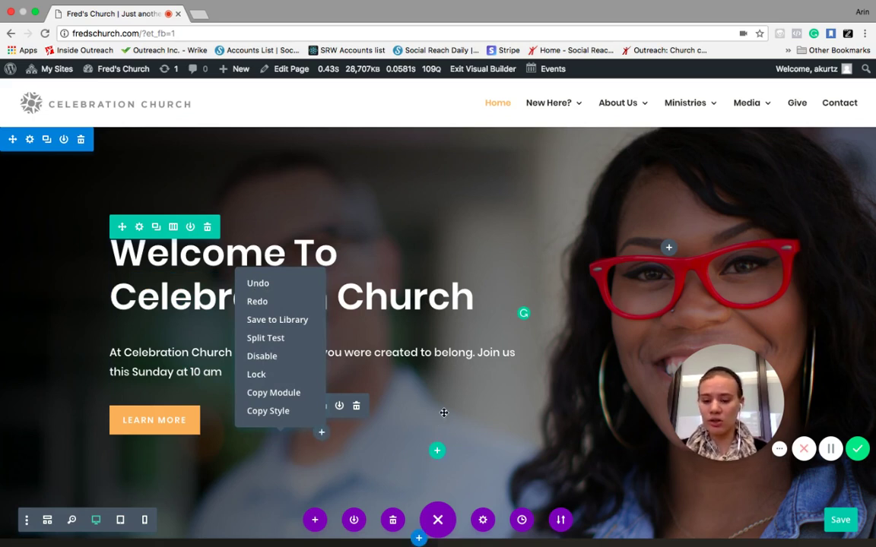
scroll(393, 424, "down", 5)
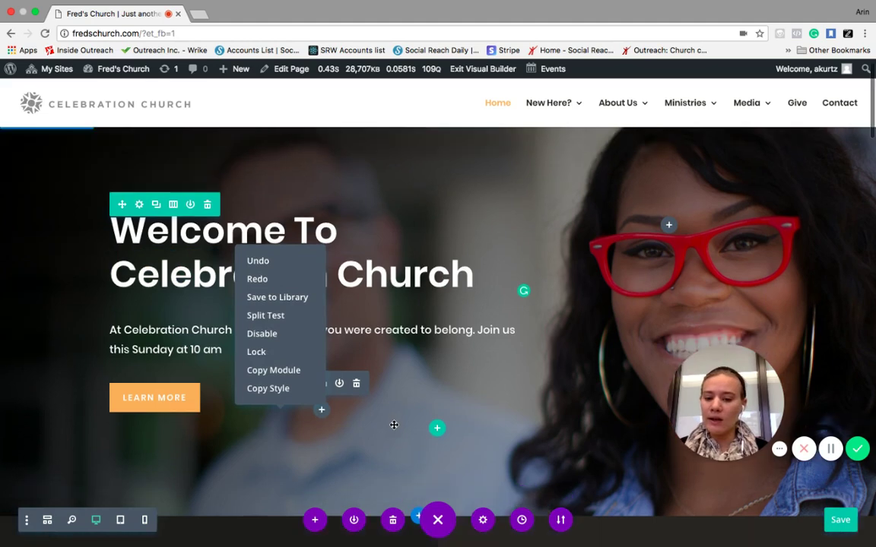
scroll(387, 425, "down", 3)
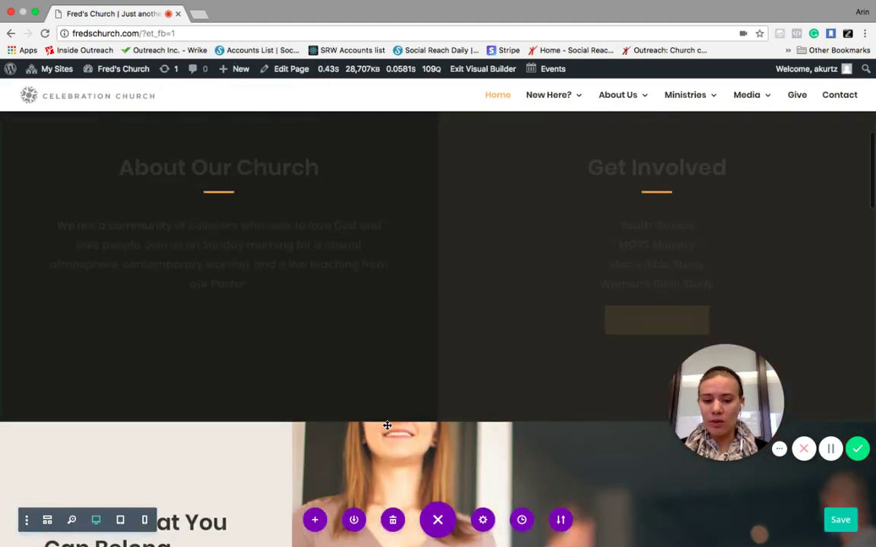
scroll(387, 425, "up", 6)
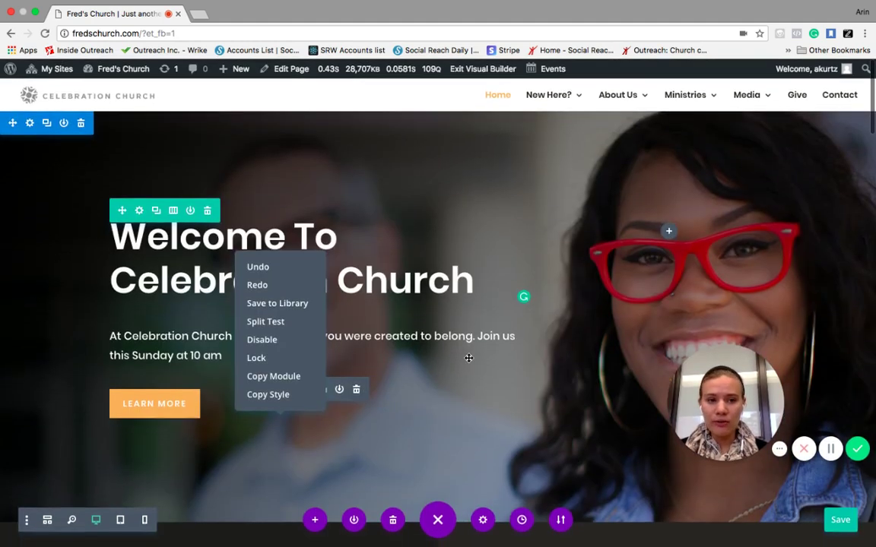
scroll(466, 357, "up", 1)
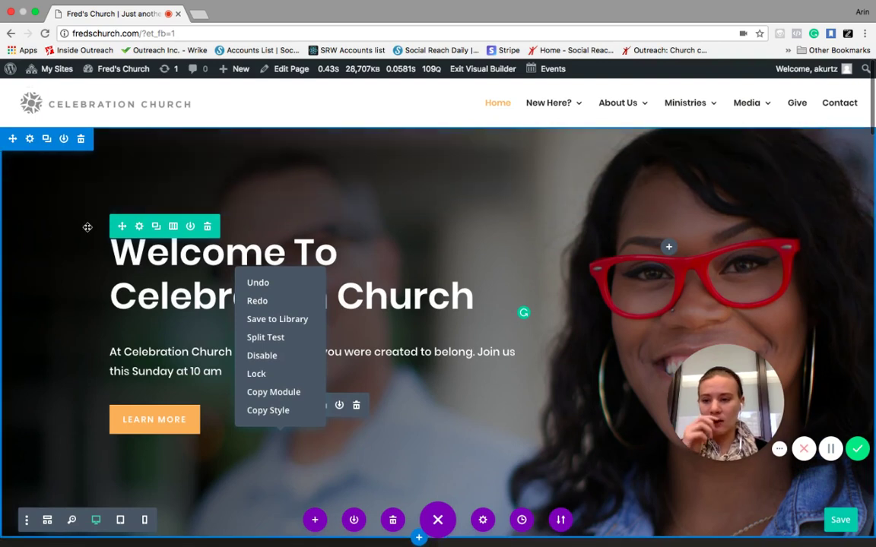